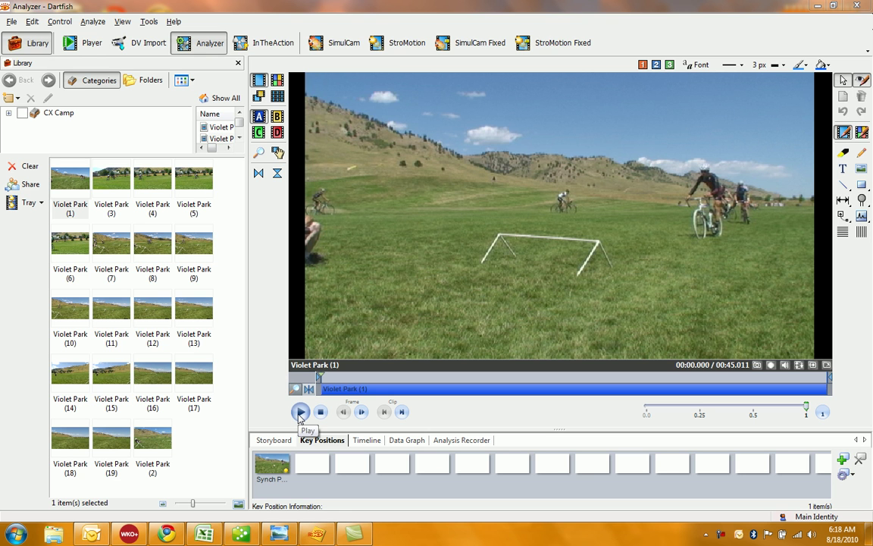
Start the Violet Park (1) clip playing at normal speed.
left_click(301, 412)
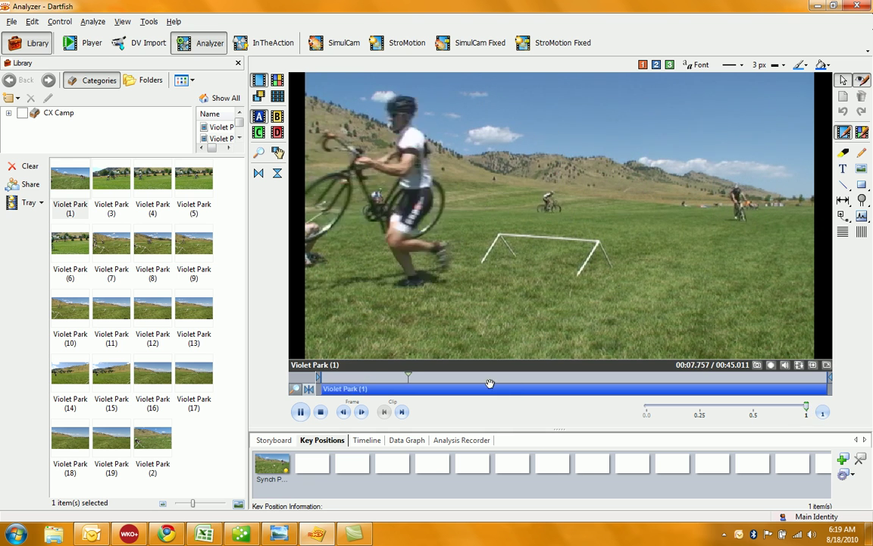
Drag the playhead back to an earlier moment and slow playback to 0.25 speed.
left_click_drag(419, 379, 318, 383)
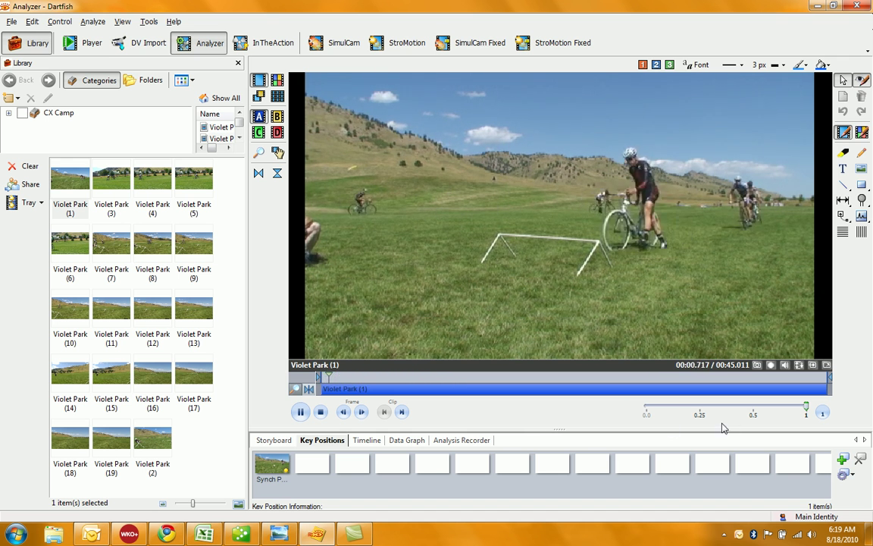
left_click(699, 409)
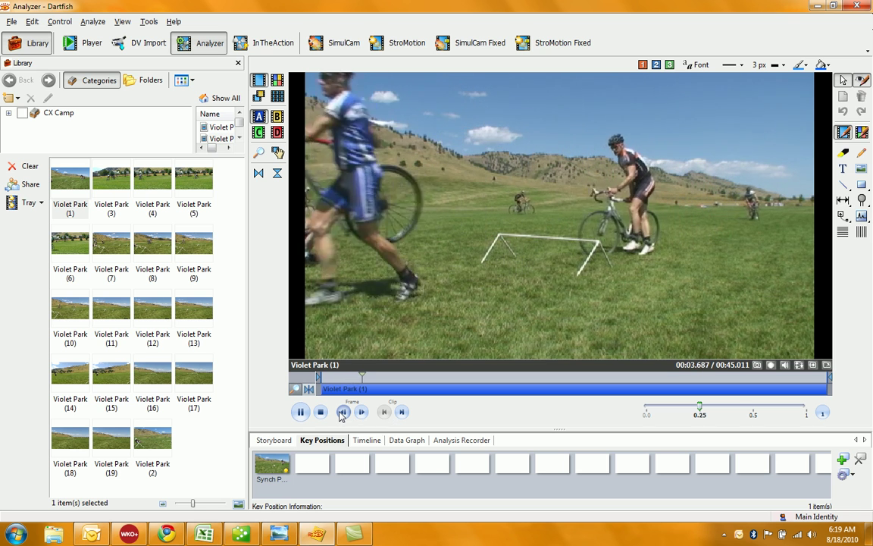
Pause and step the clip back one frame at a time until 00:00.000.
left_click(343, 412)
left_click(342, 412)
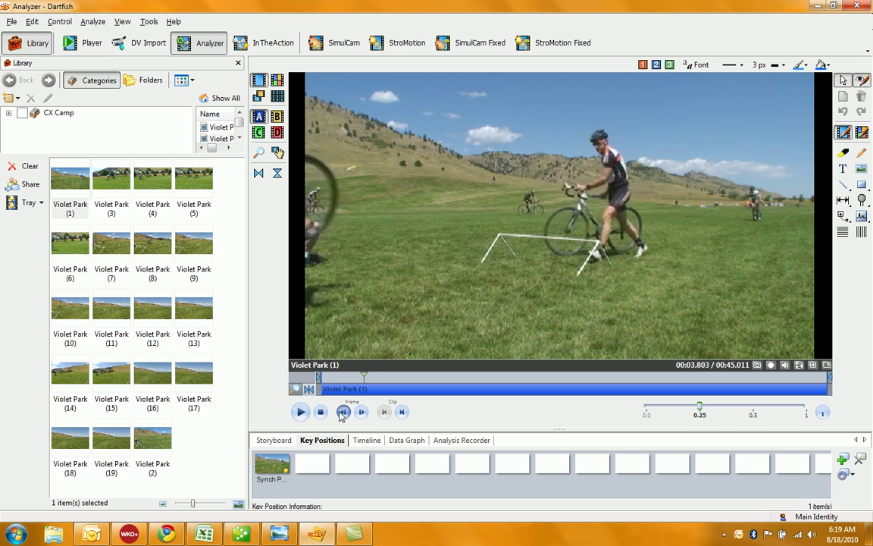
left_click(343, 412)
left_click(343, 412)
left_click(342, 411)
left_click(343, 412)
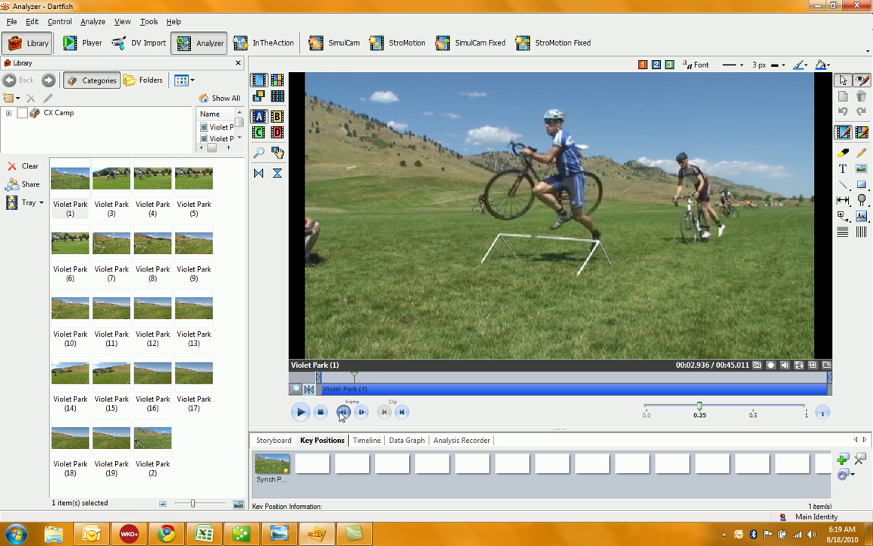
left_click(343, 411)
left_click(343, 411)
left_click(342, 411)
left_click(343, 411)
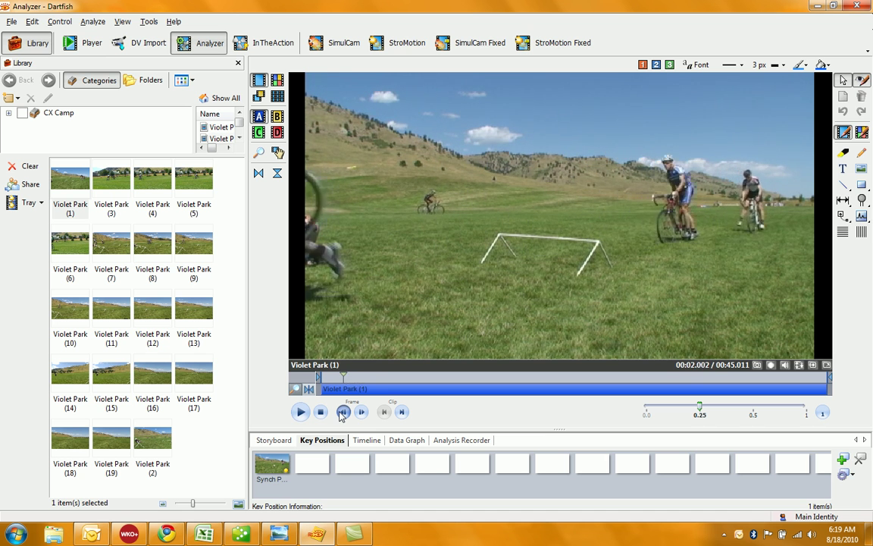
left_click(343, 412)
left_click(343, 411)
left_click(343, 412)
left_click(343, 412)
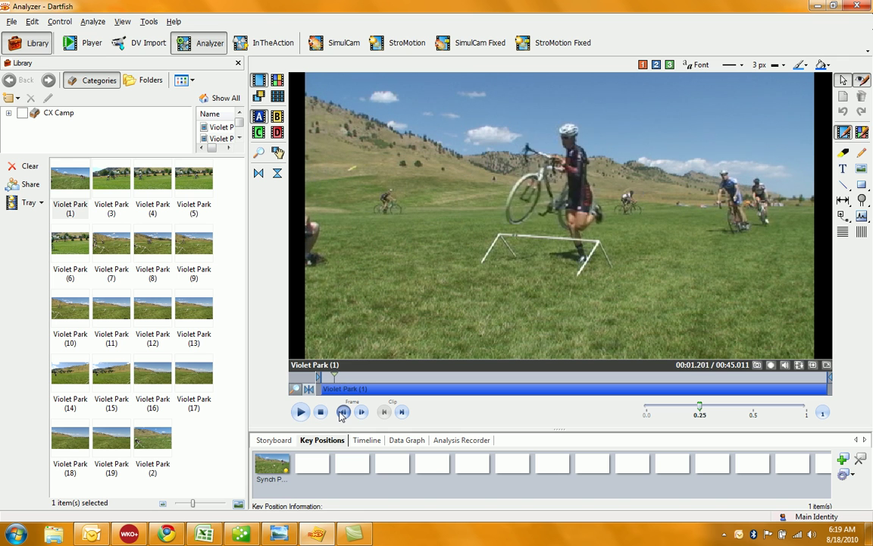
left_click(342, 411)
left_click(342, 412)
left_click(342, 412)
left_click(343, 412)
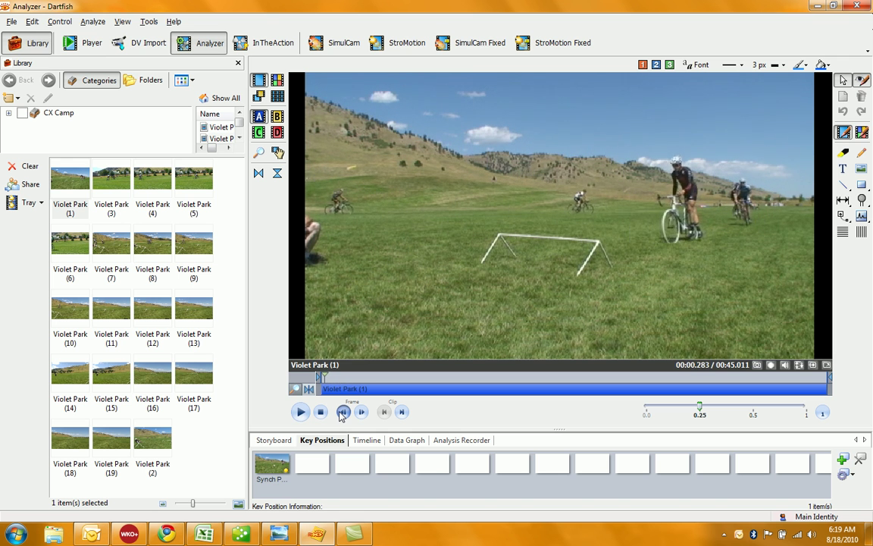
left_click(343, 412)
left_click(342, 411)
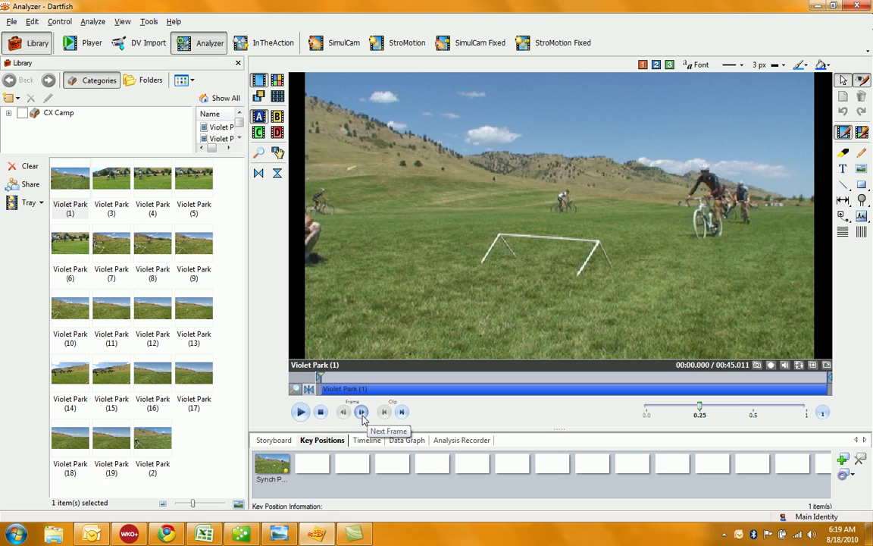
Step forward frame by frame to about 00:02.385, following riders dismounting at the barrier.
left_click(361, 412)
left_click(362, 412)
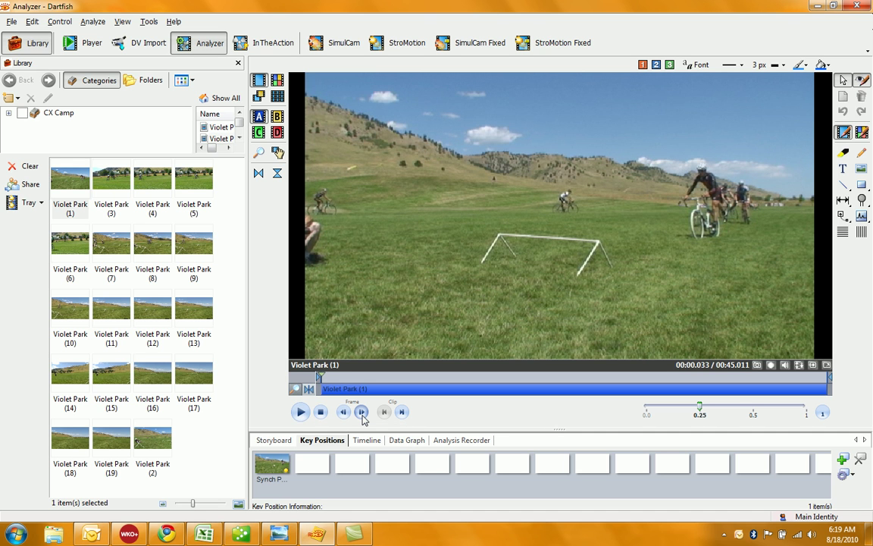
left_click(362, 412)
left_click(361, 412)
left_click(361, 413)
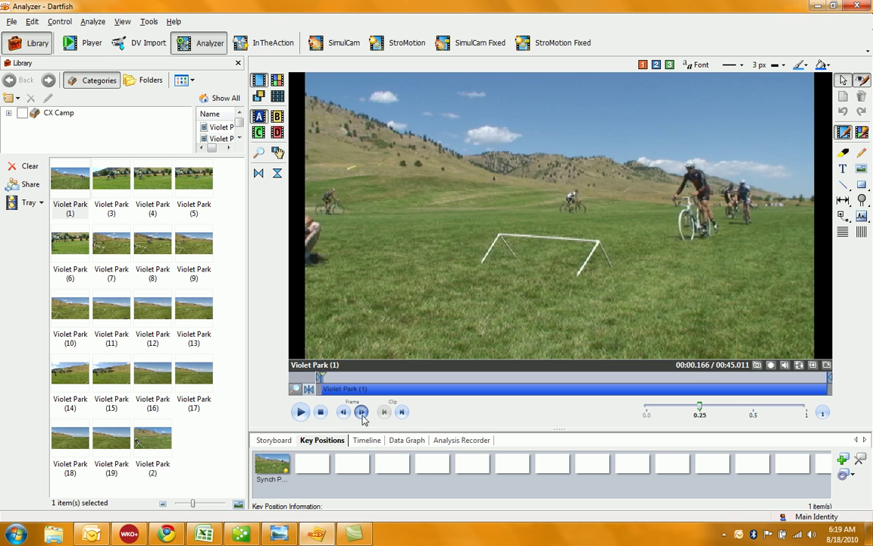
left_click(361, 412)
left_click(361, 412)
left_click(362, 413)
left_click(362, 412)
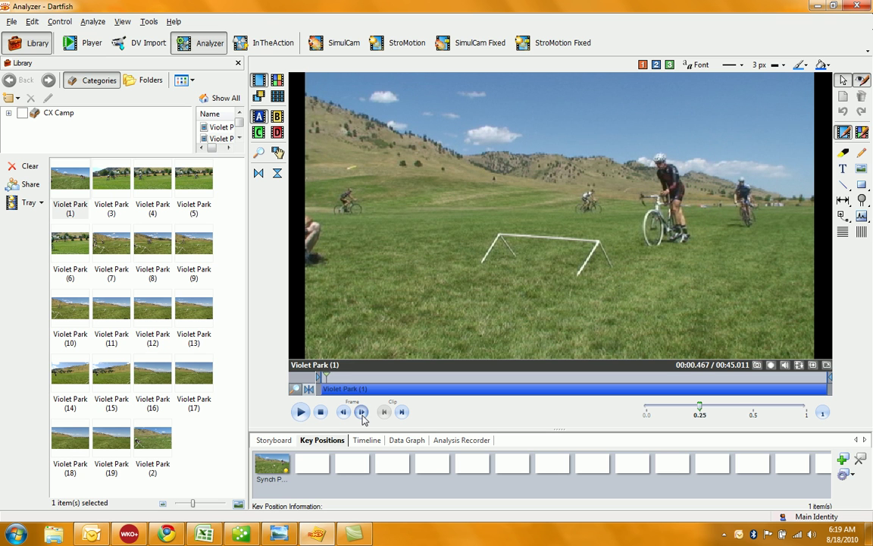
left_click(362, 412)
left_click(362, 412)
left_click(362, 412)
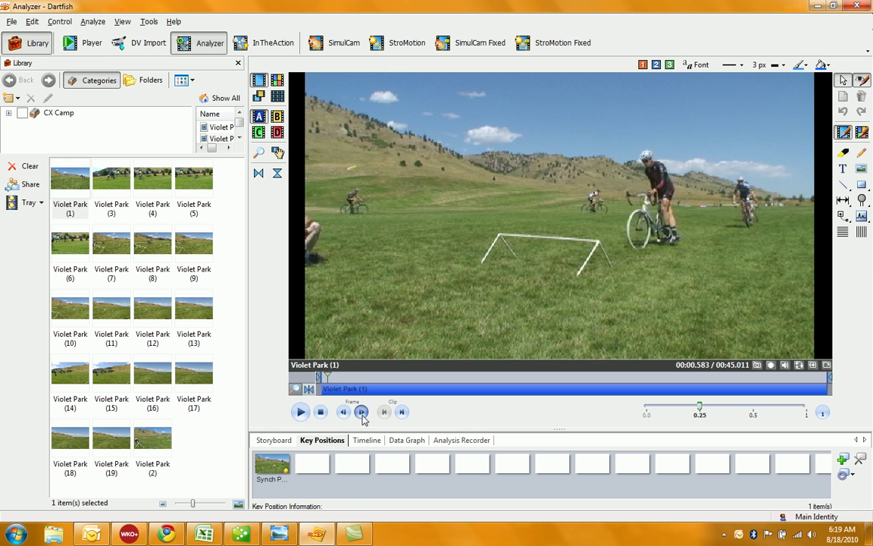
left_click(362, 413)
left_click(361, 412)
left_click(361, 413)
left_click(362, 412)
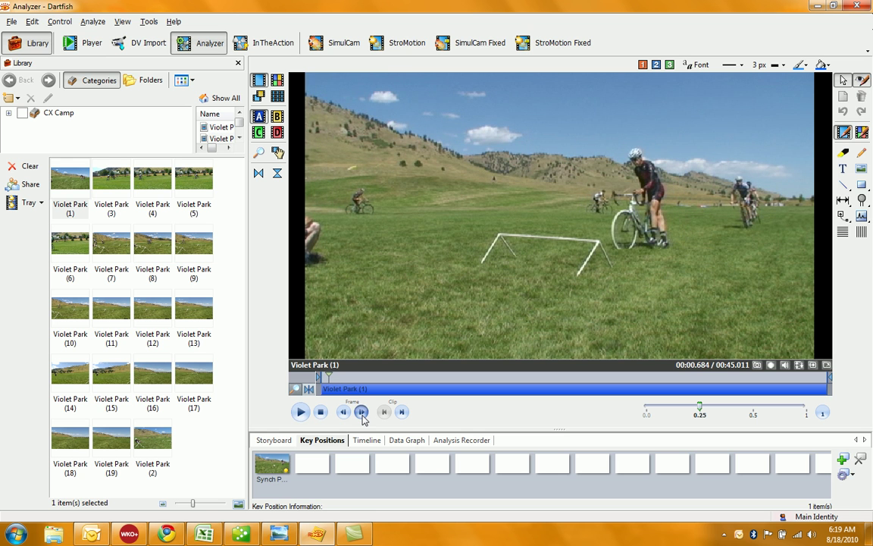
left_click(362, 412)
left_click(362, 412)
left_click(362, 412)
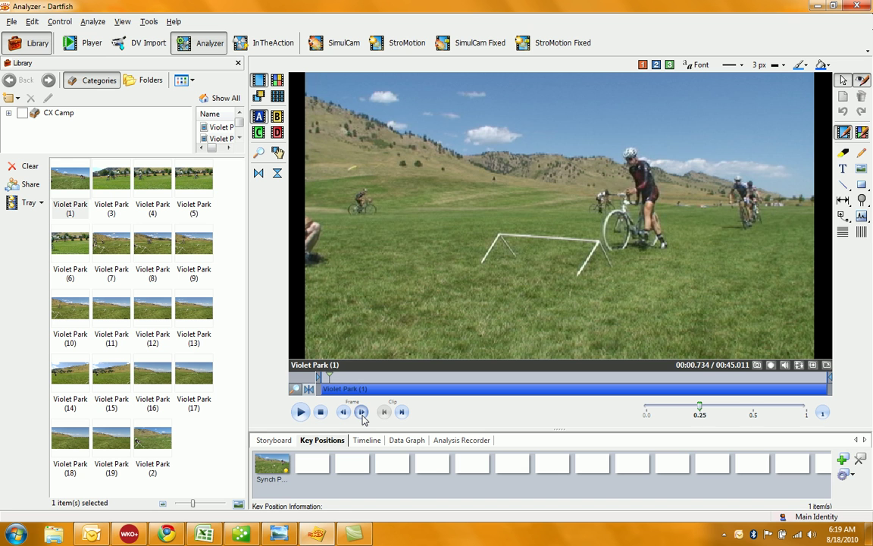
left_click(362, 412)
left_click(362, 412)
left_click(361, 412)
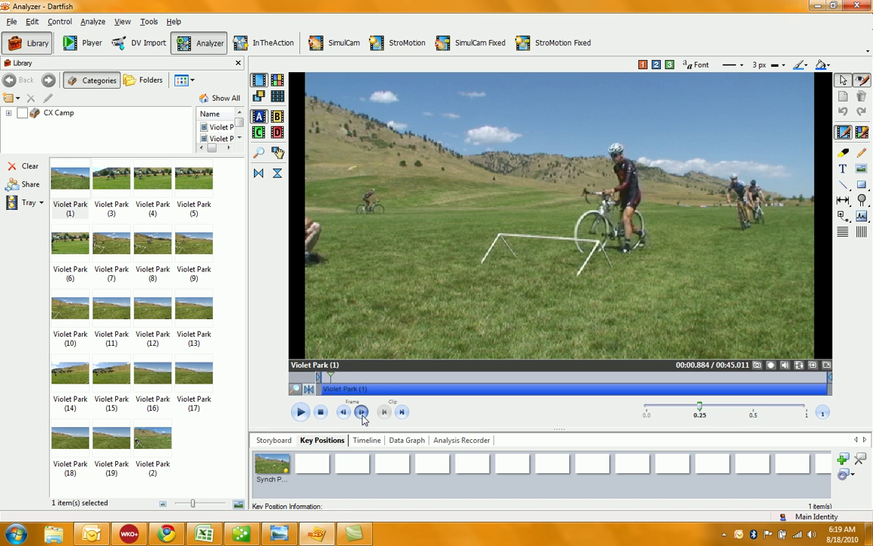
left_click(361, 413)
left_click(362, 412)
left_click(362, 412)
left_click(362, 412)
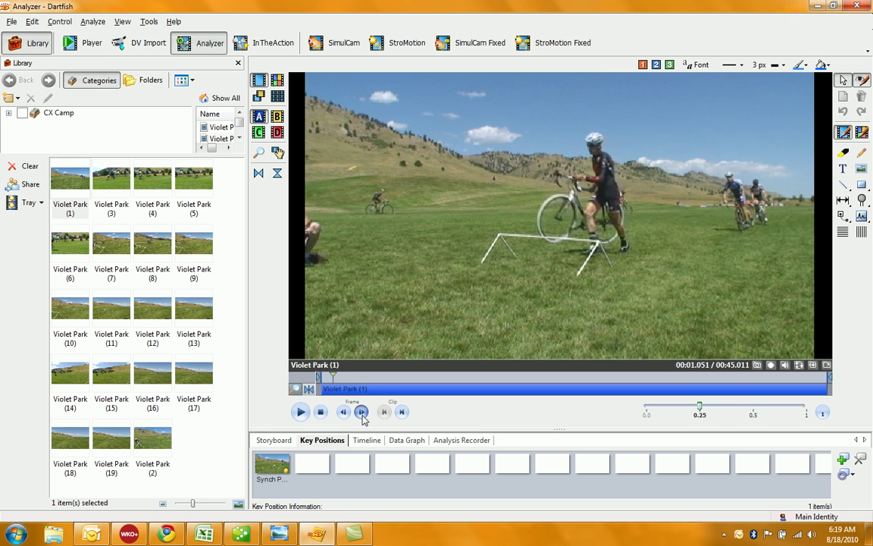
left_click(362, 412)
left_click(362, 413)
left_click(361, 413)
left_click(362, 412)
left_click(362, 413)
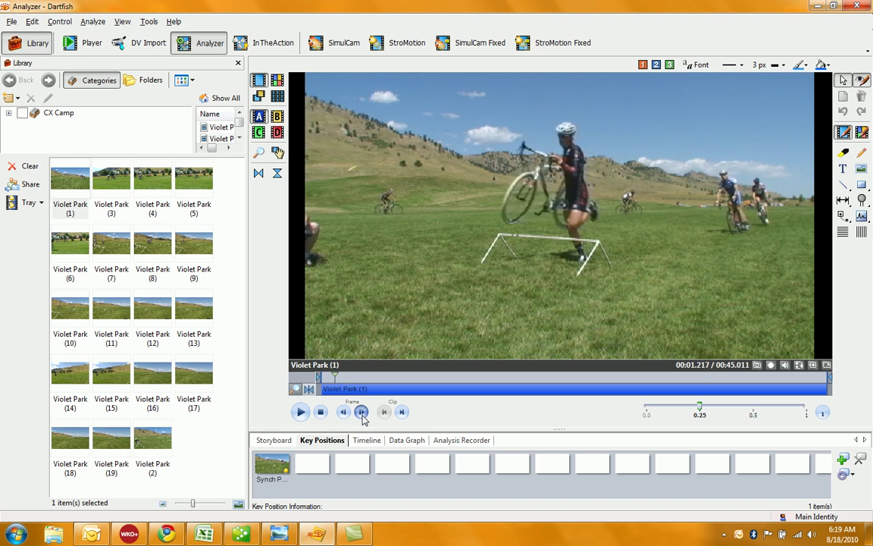
left_click(362, 412)
left_click(361, 412)
left_click(361, 413)
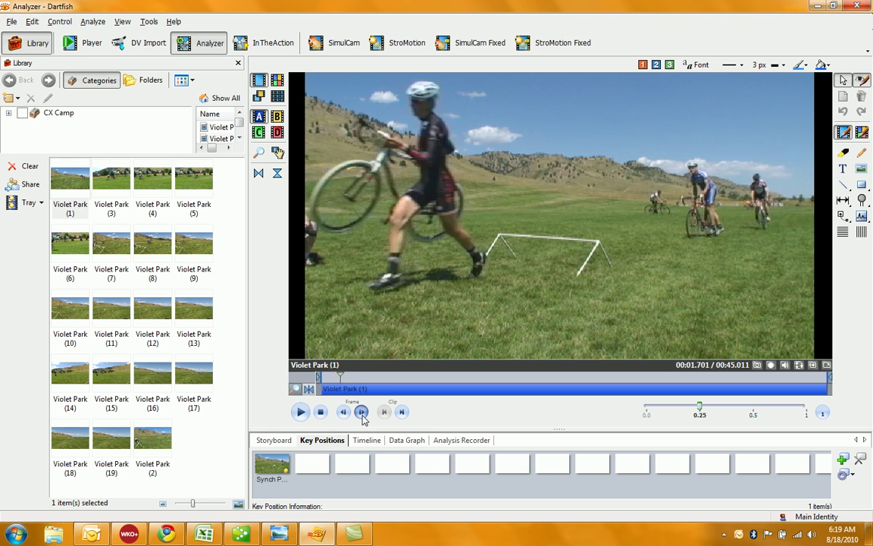
left_click(361, 412)
left_click(361, 413)
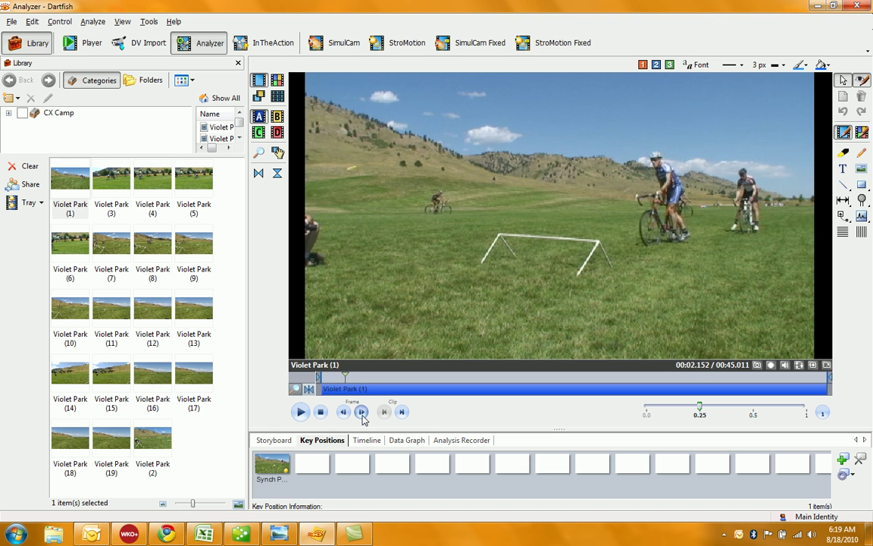
left_click(361, 412)
left_click(362, 413)
left_click(362, 413)
left_click(362, 412)
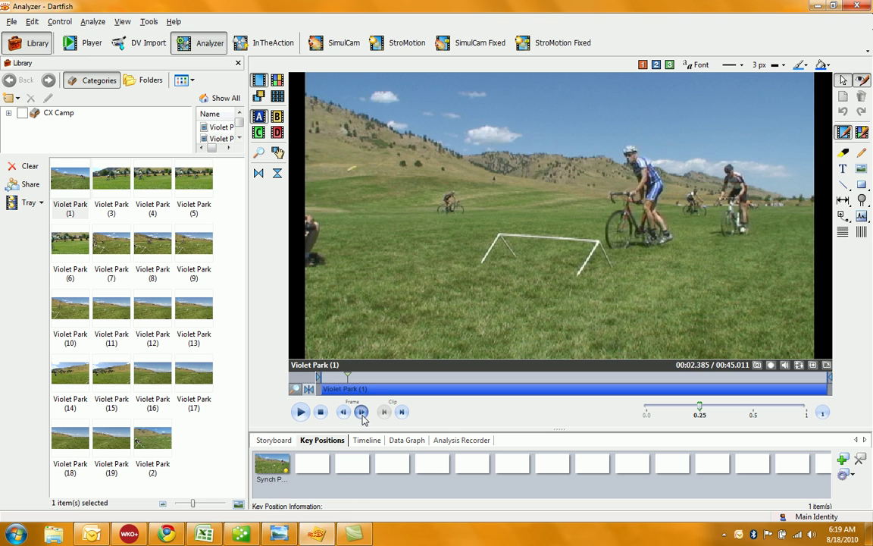
left_click(362, 413)
left_click(362, 412)
left_click(361, 412)
left_click(361, 412)
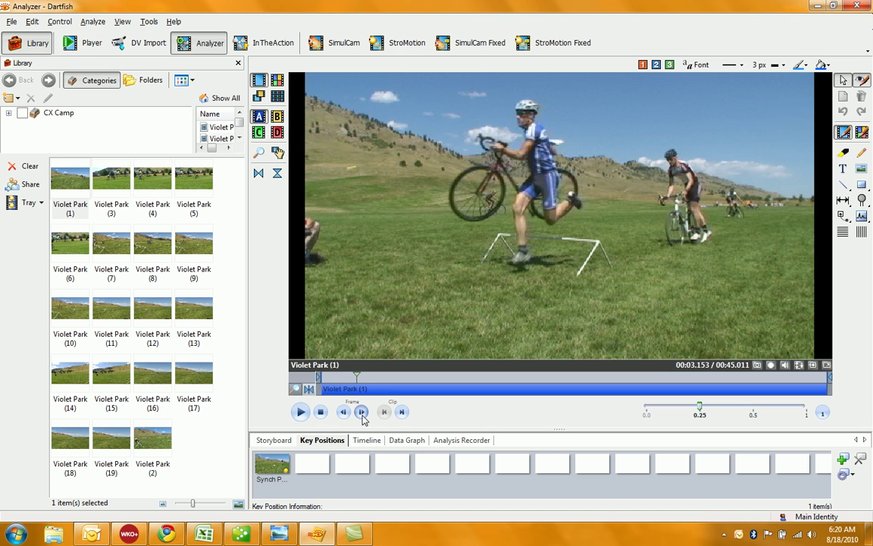
Step forward five frames toward the jump, then back six frames before the dismount.
left_click(362, 412)
left_click(362, 413)
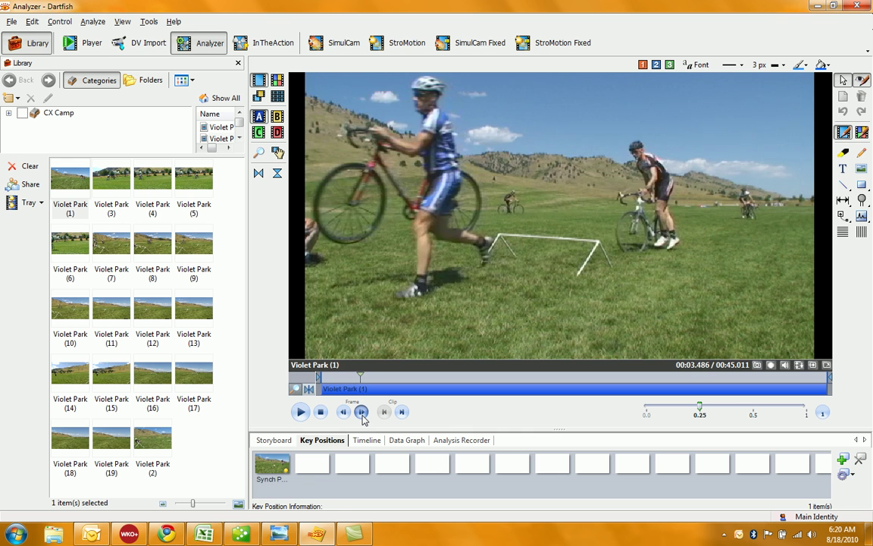
left_click(361, 413)
left_click(361, 412)
left_click(361, 412)
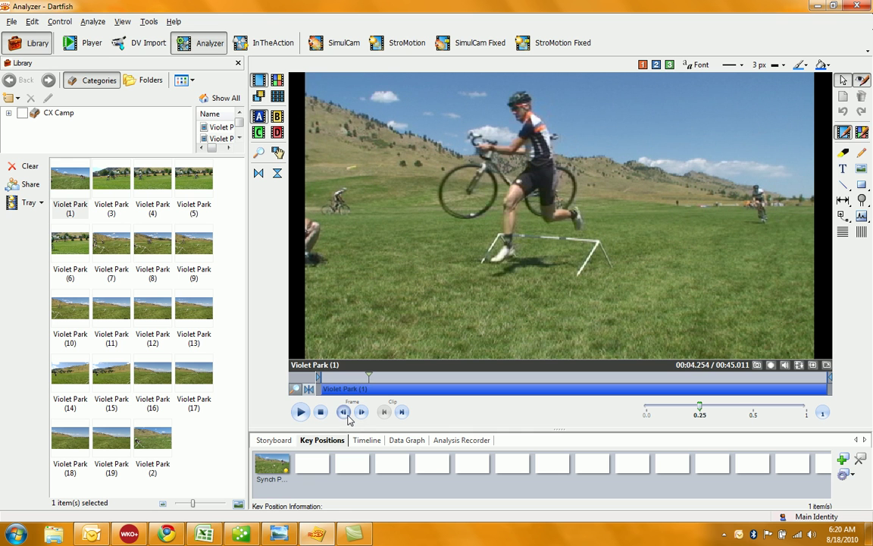
left_click(344, 412)
left_click(343, 412)
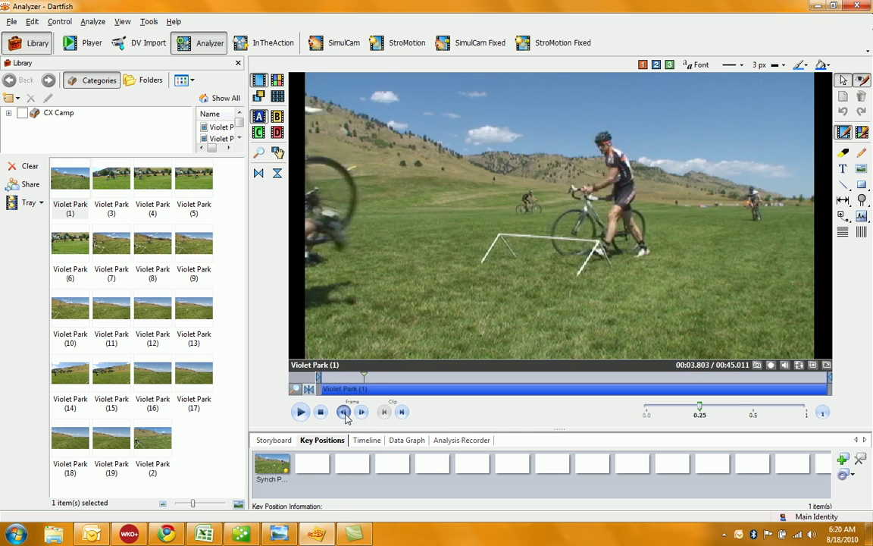
left_click(343, 412)
left_click(344, 412)
left_click(343, 413)
left_click(343, 412)
left_click(343, 413)
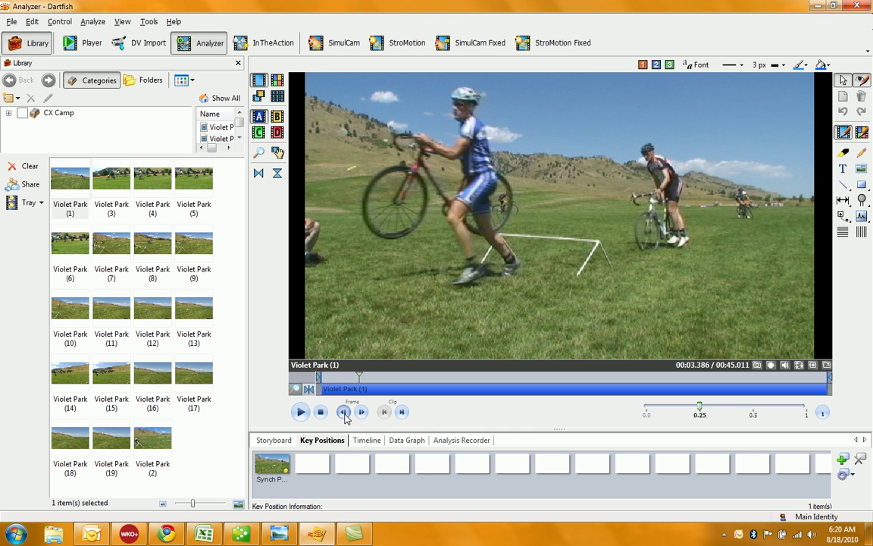
Step forward past the rider over the barrier to 00:07.357, the next rider lifting his bike.
left_click(361, 412)
left_click(361, 413)
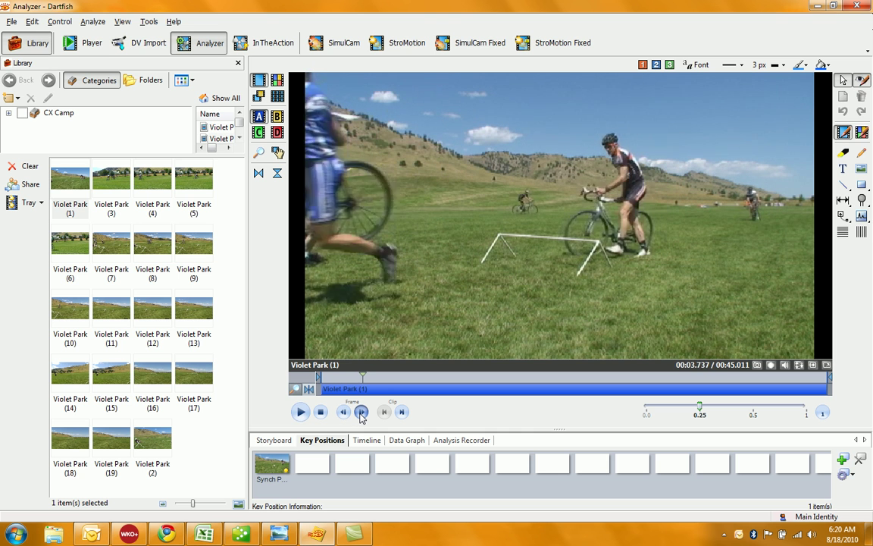
left_click(362, 413)
left_click(361, 413)
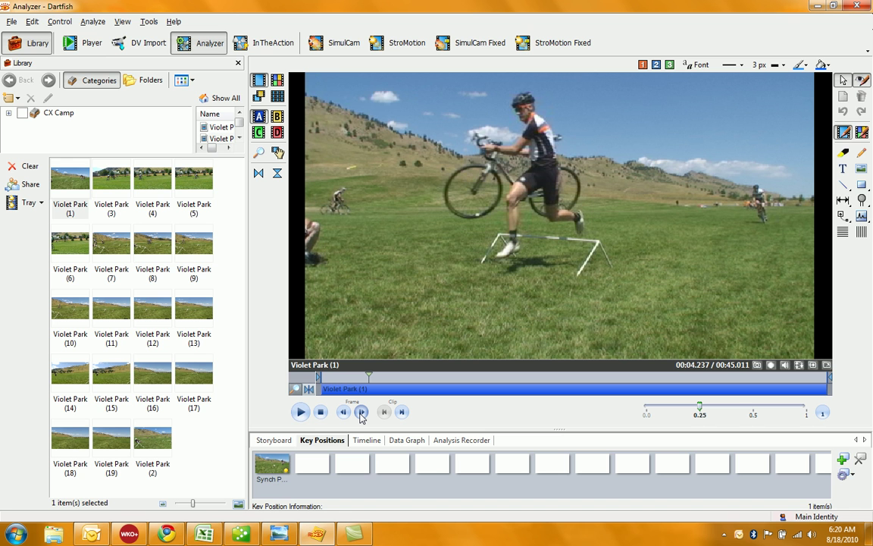
left_click(361, 412)
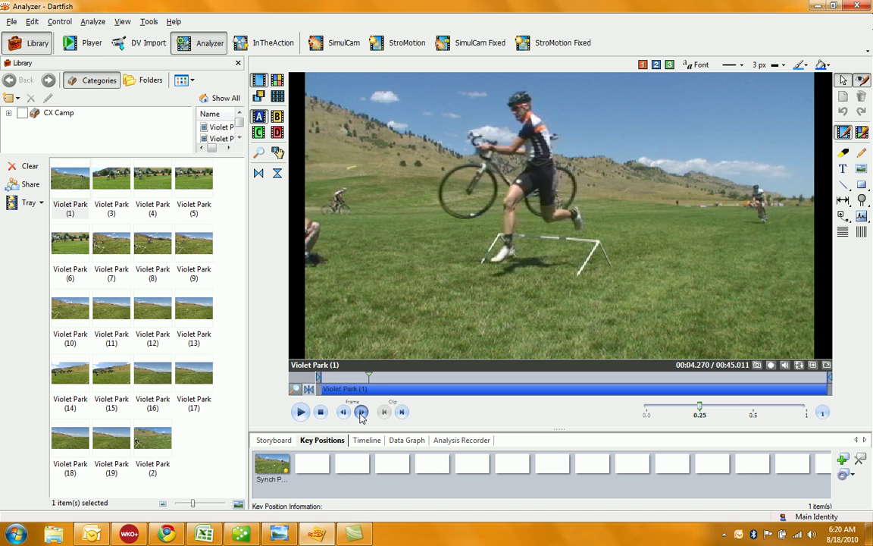
left_click(362, 412)
left_click(361, 412)
left_click(362, 412)
left_click(362, 412)
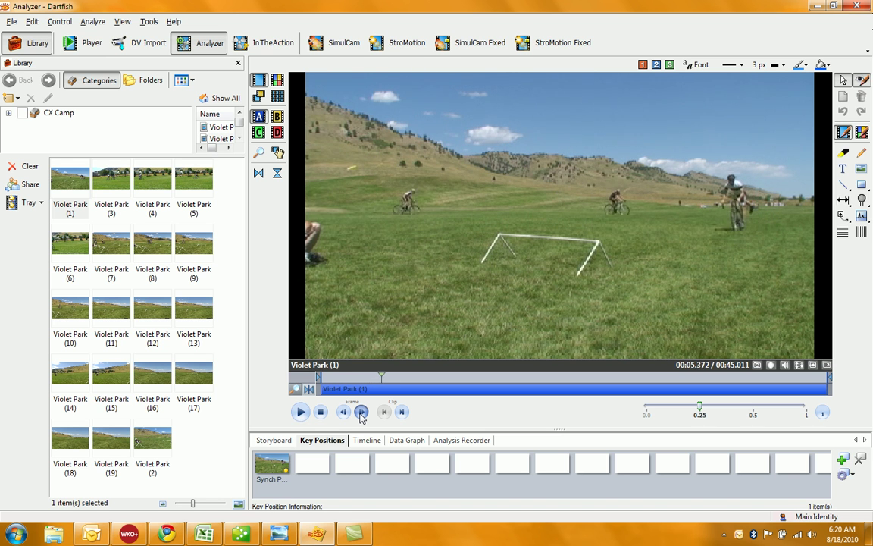
left_click(362, 412)
left_click(361, 412)
left_click(361, 413)
left_click(362, 412)
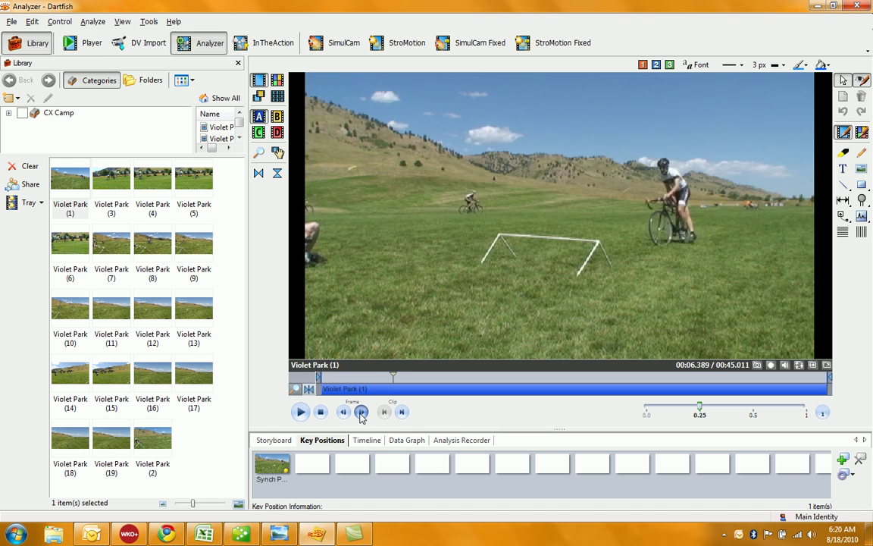
left_click(362, 413)
left_click(362, 413)
left_click(362, 412)
left_click(362, 412)
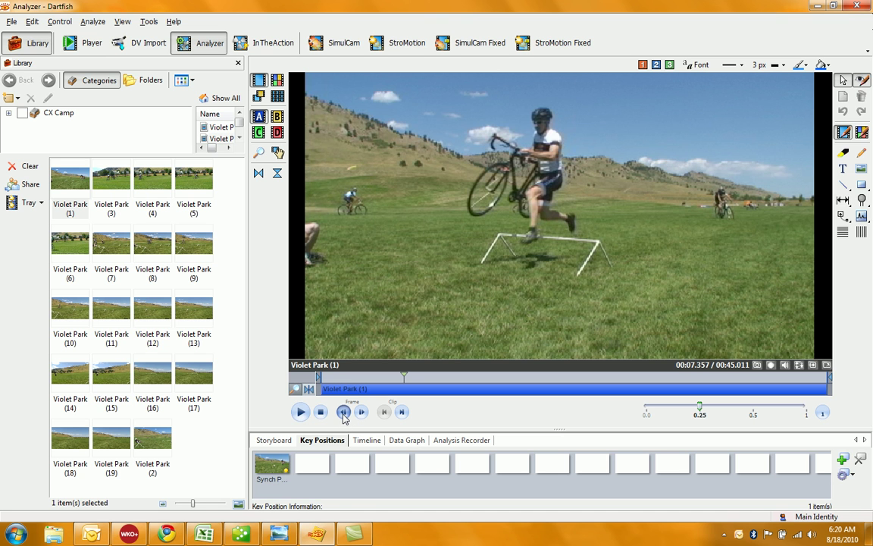
Rewind continuously, then advance continuously to 00:14.414 as the next rider approaches the barrier.
left_click_drag(343, 412, 361, 419)
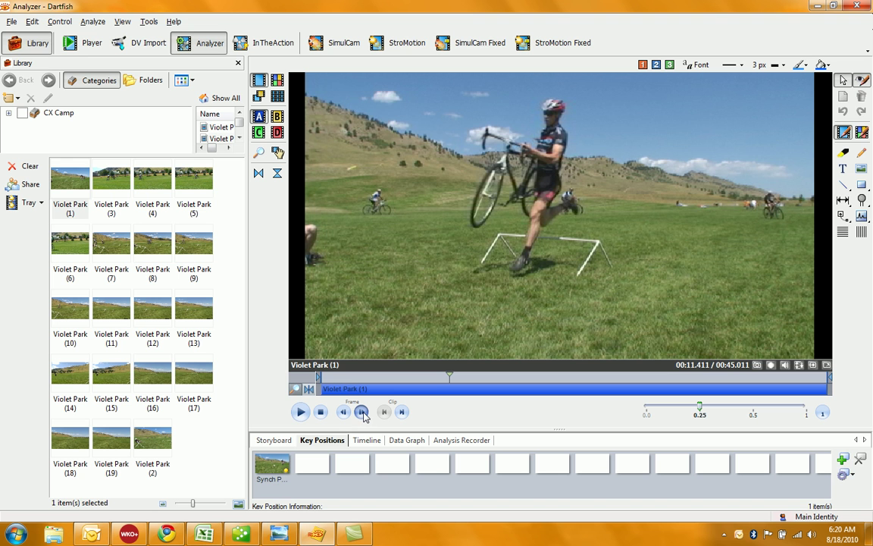
left_click_drag(363, 413, 364, 416)
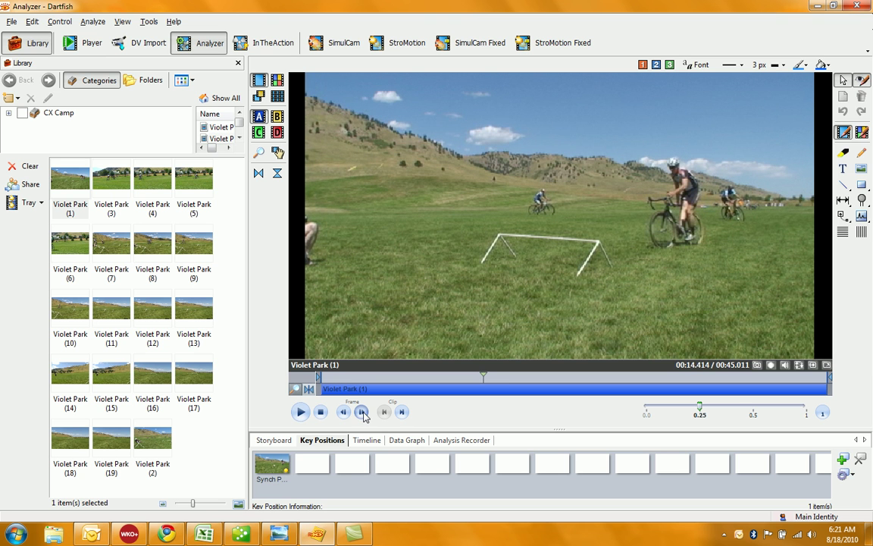
Advance the clip through the next rider's approach and bike lift over the barrier.
left_click(364, 416)
left_click(362, 412)
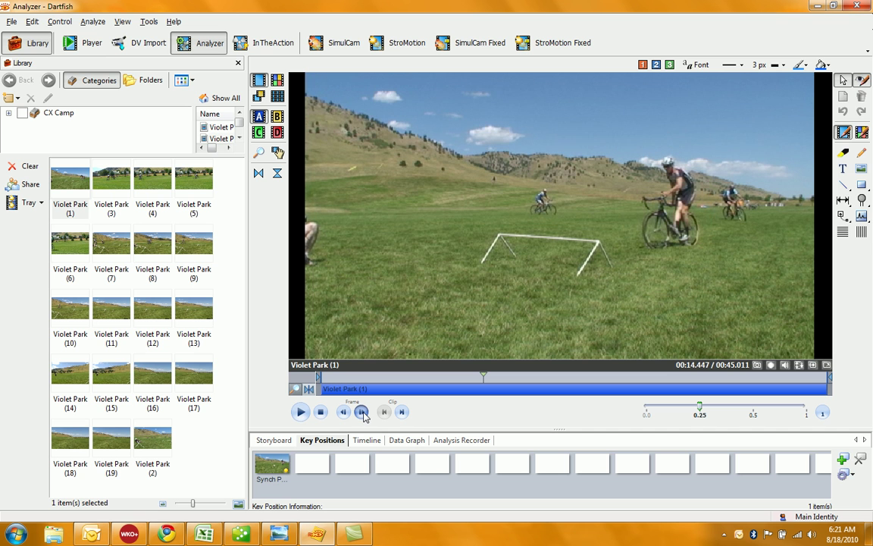
left_click(362, 412)
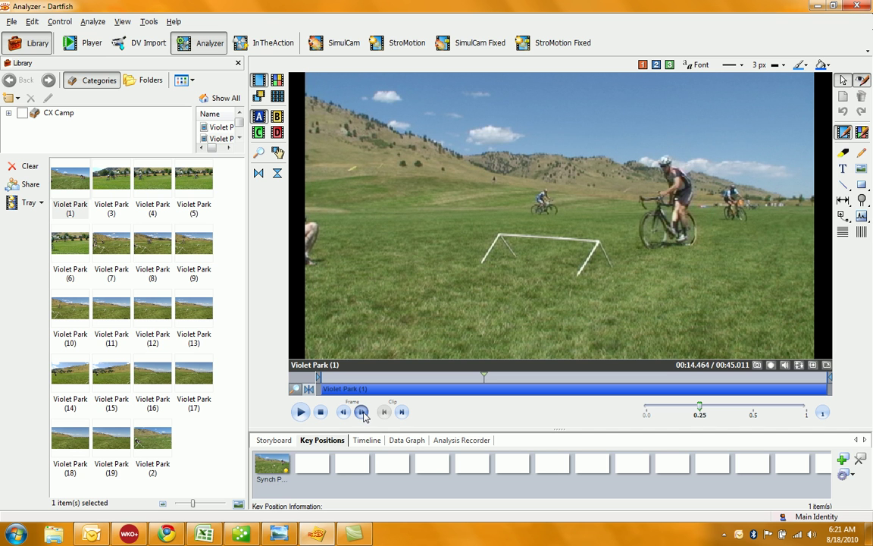
left_click_drag(363, 413, 362, 413)
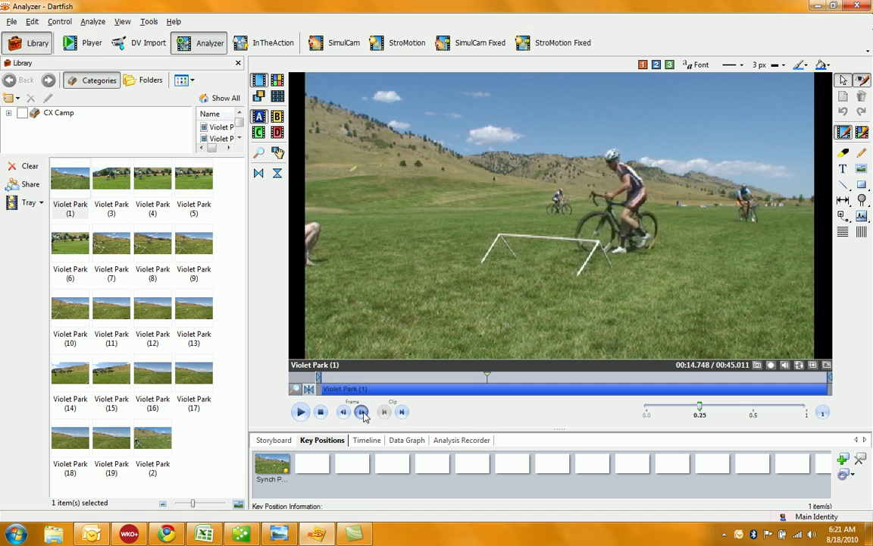
left_click_drag(362, 412, 343, 414)
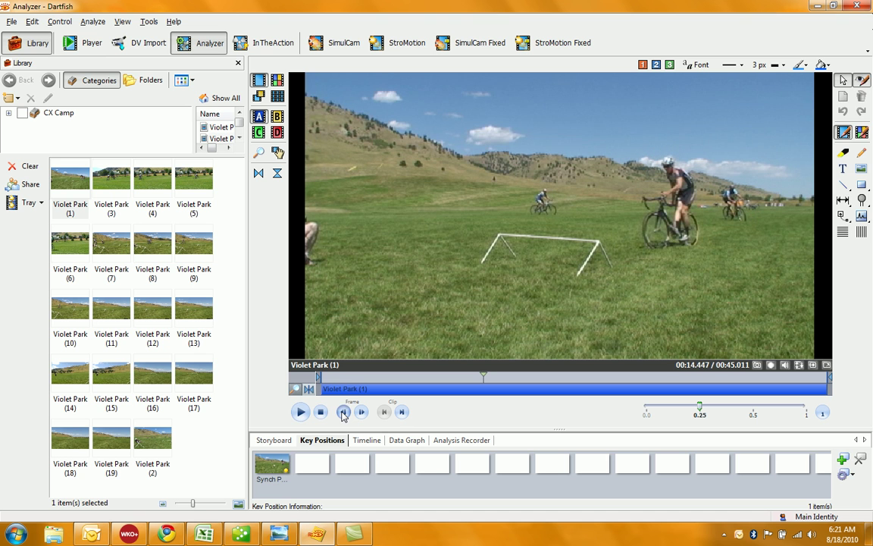
Step back four frames before the dismount, then forward five frames to 00:15.348.
left_click(343, 414)
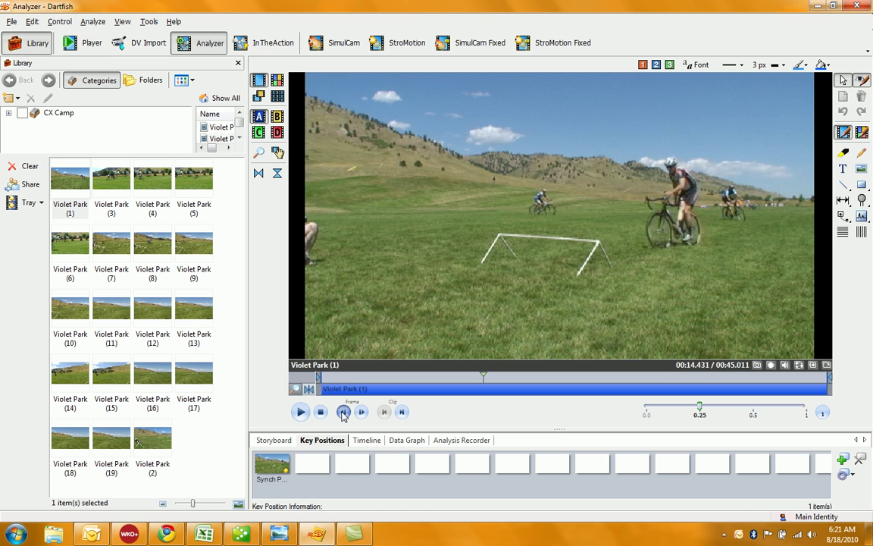
left_click(343, 413)
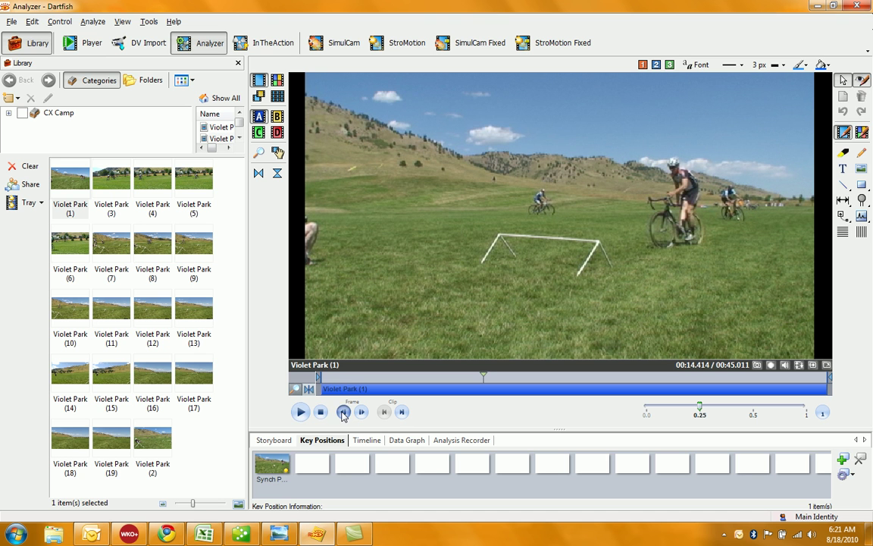
left_click(343, 413)
left_click(343, 413)
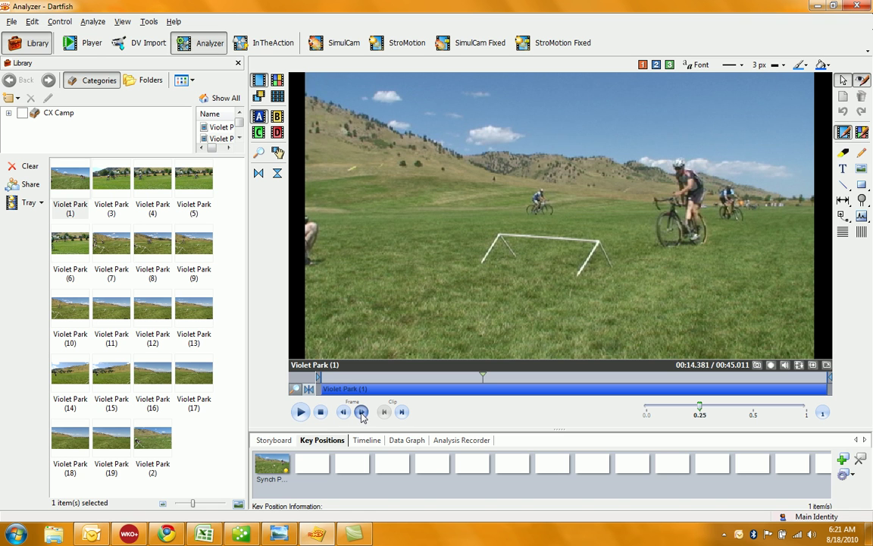
left_click(362, 413)
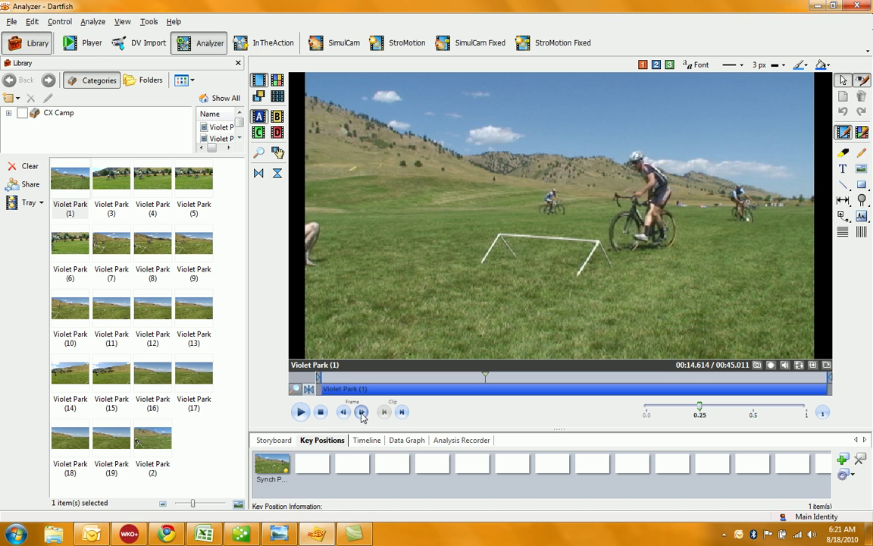
left_click(361, 414)
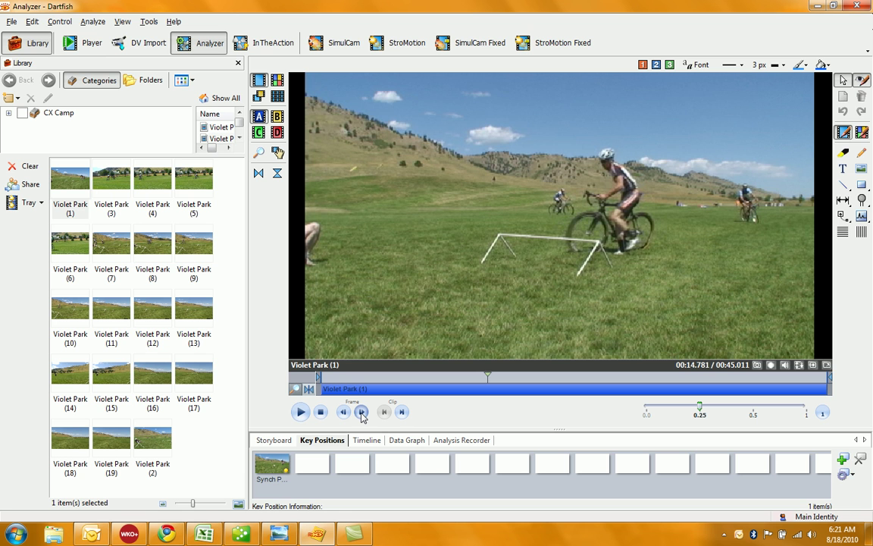
left_click(361, 414)
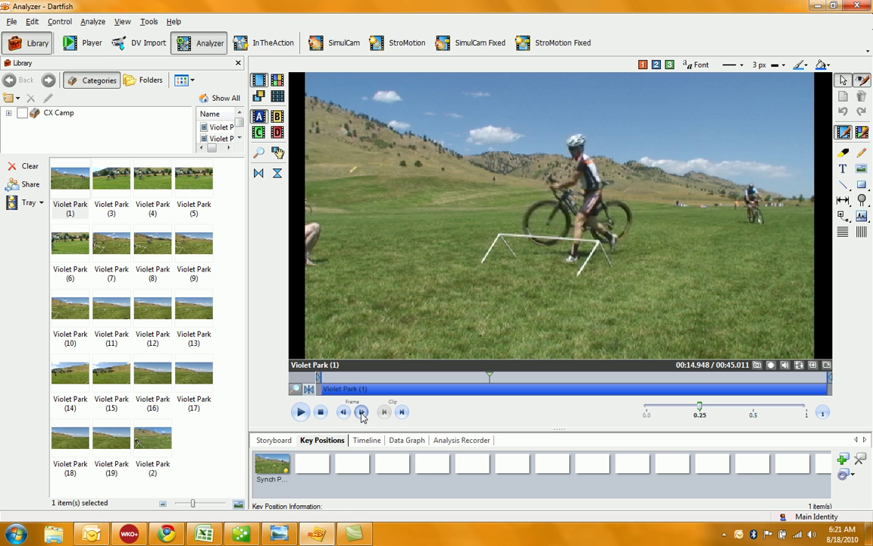
left_click(362, 413)
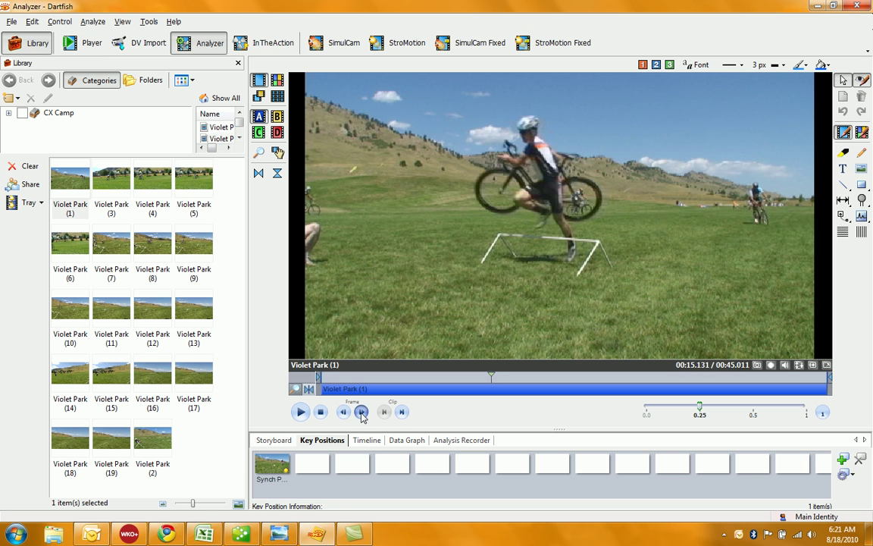
left_click(362, 414)
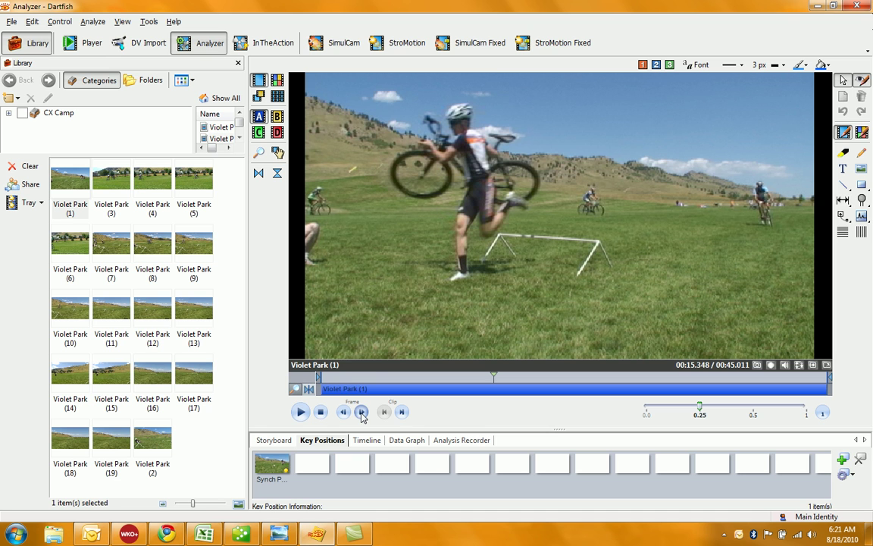